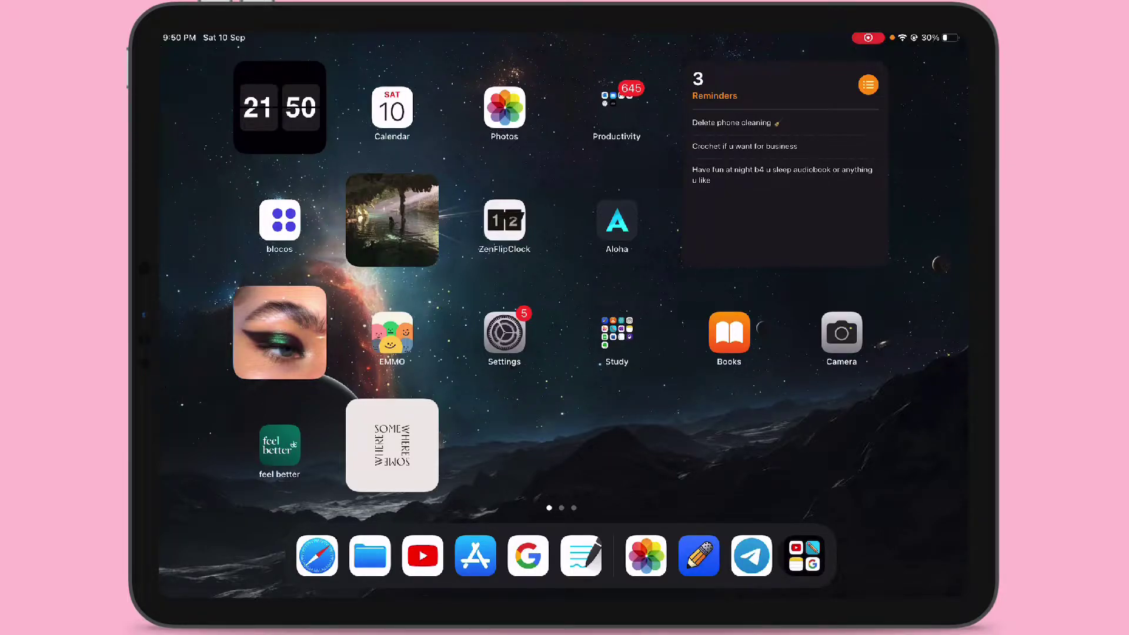
# Open the Study folder to show Notability, OneNote, Word and Evernote.
pyautogui.click(617, 334)
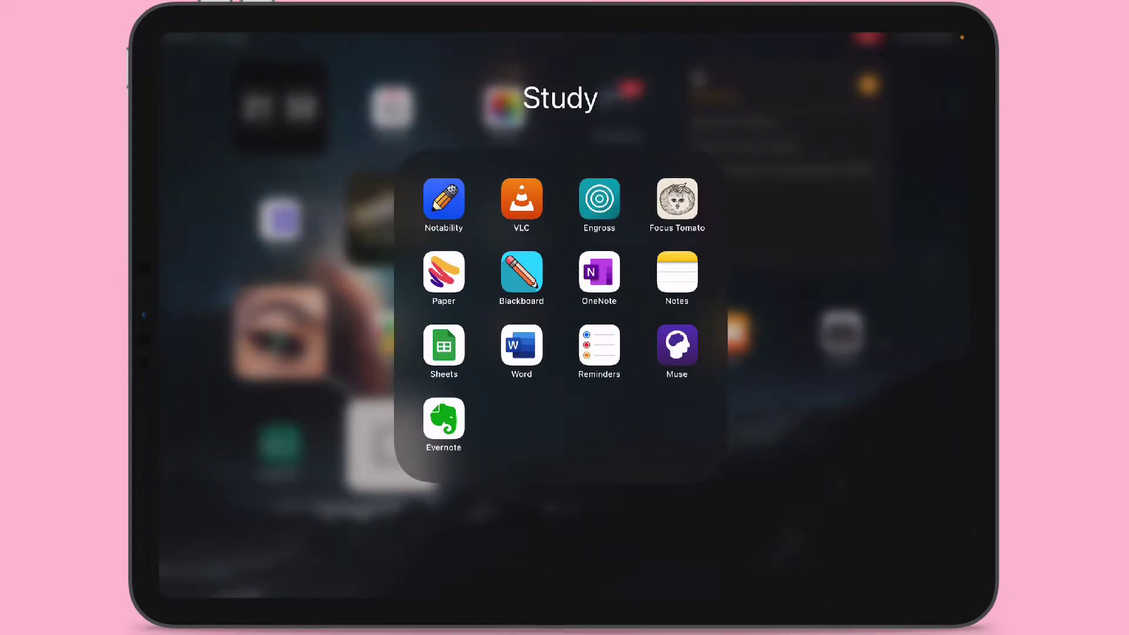
# Launch Notability, open 'Note 6 Sep 2022 (2)' in Bus, and dismiss the iCloud Storage Full alert.
pyautogui.click(444, 198)
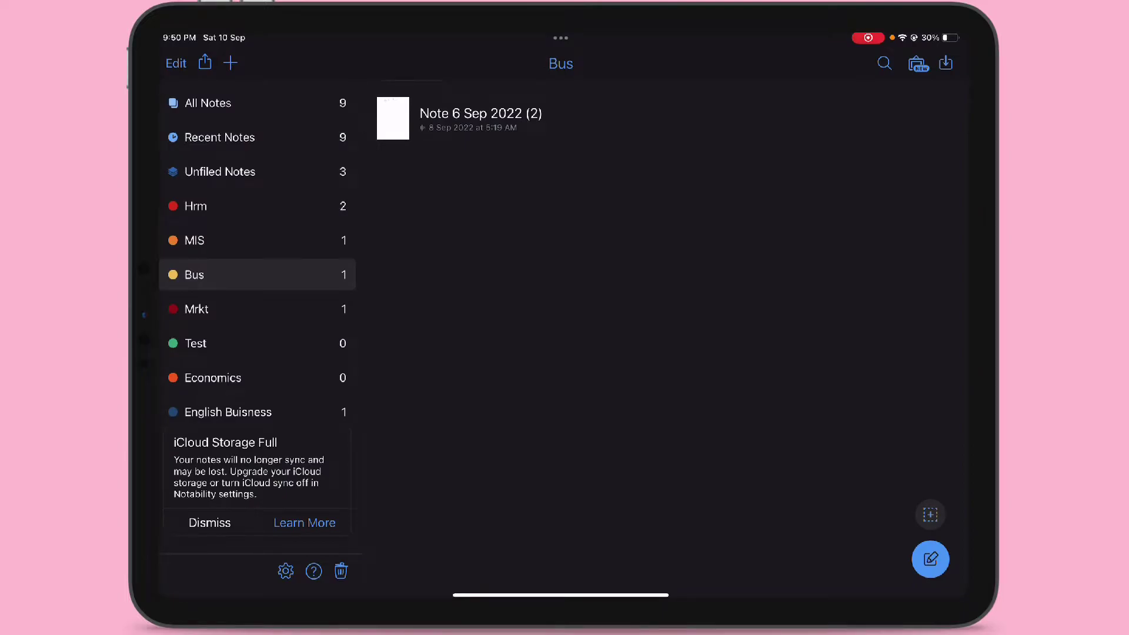
pyautogui.click(459, 118)
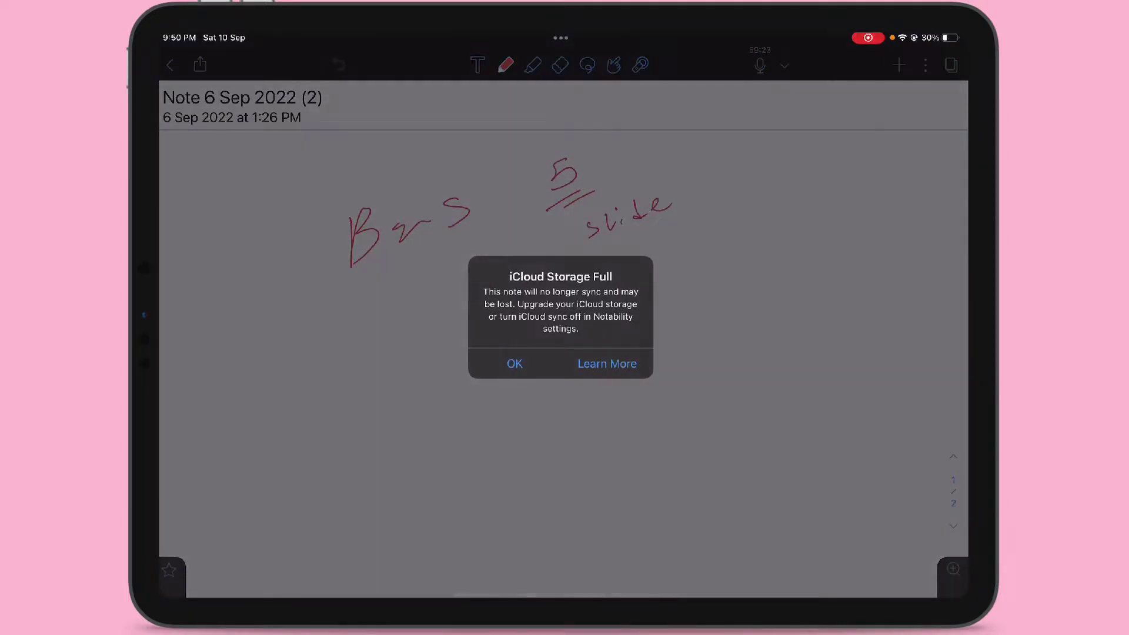
pyautogui.click(514, 363)
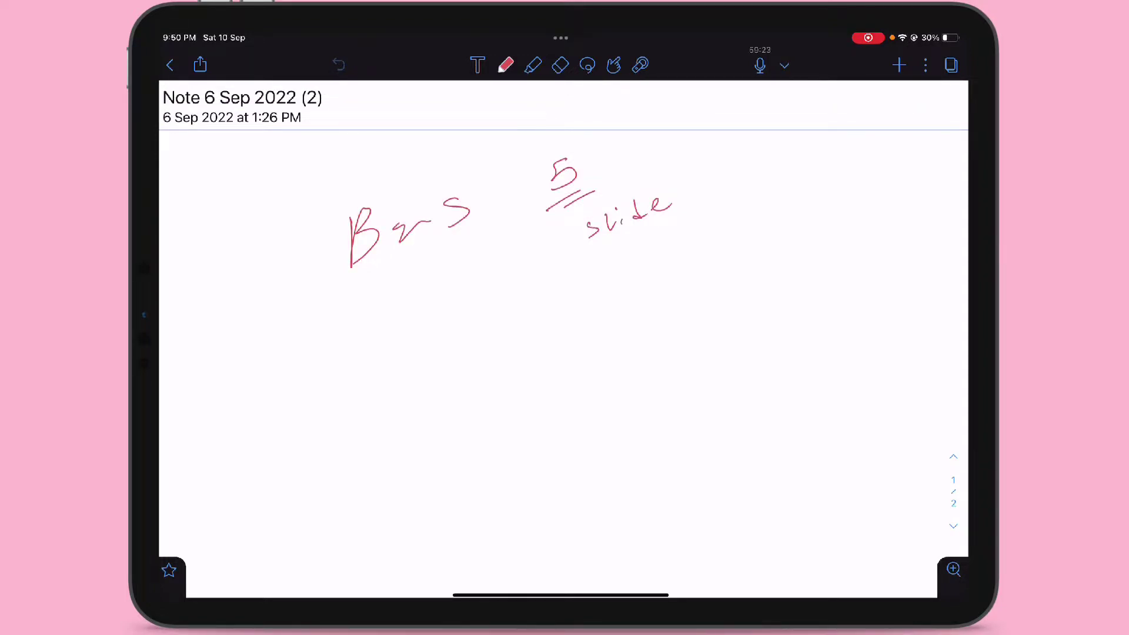
# Set the Bus note's file export to RTF, with images off and Recordings on.
pyautogui.click(201, 65)
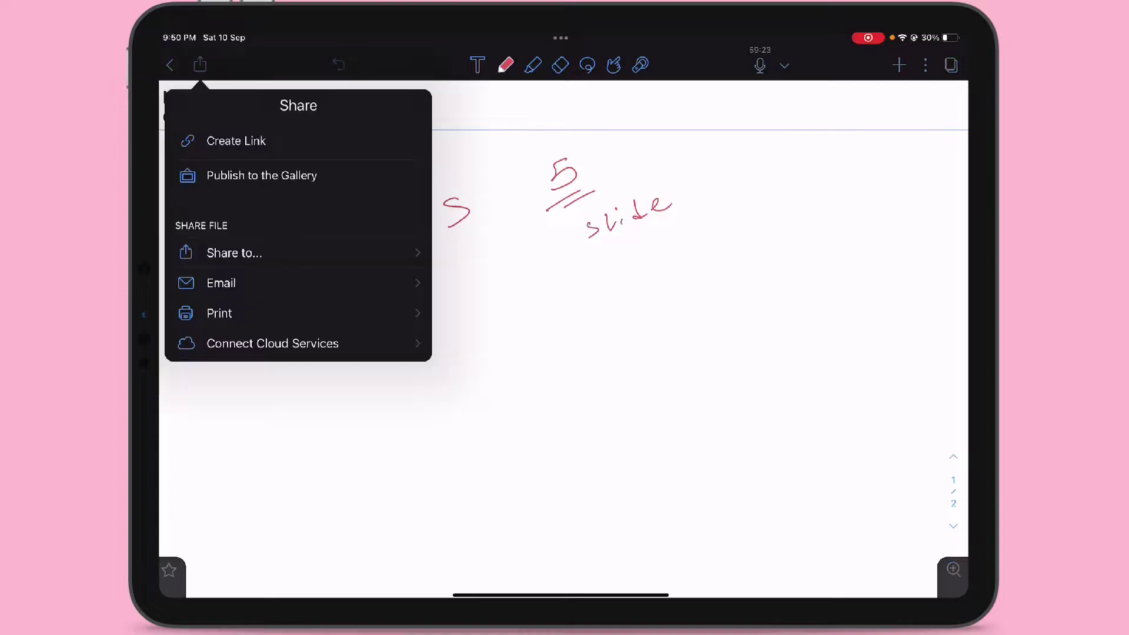
pyautogui.click(234, 253)
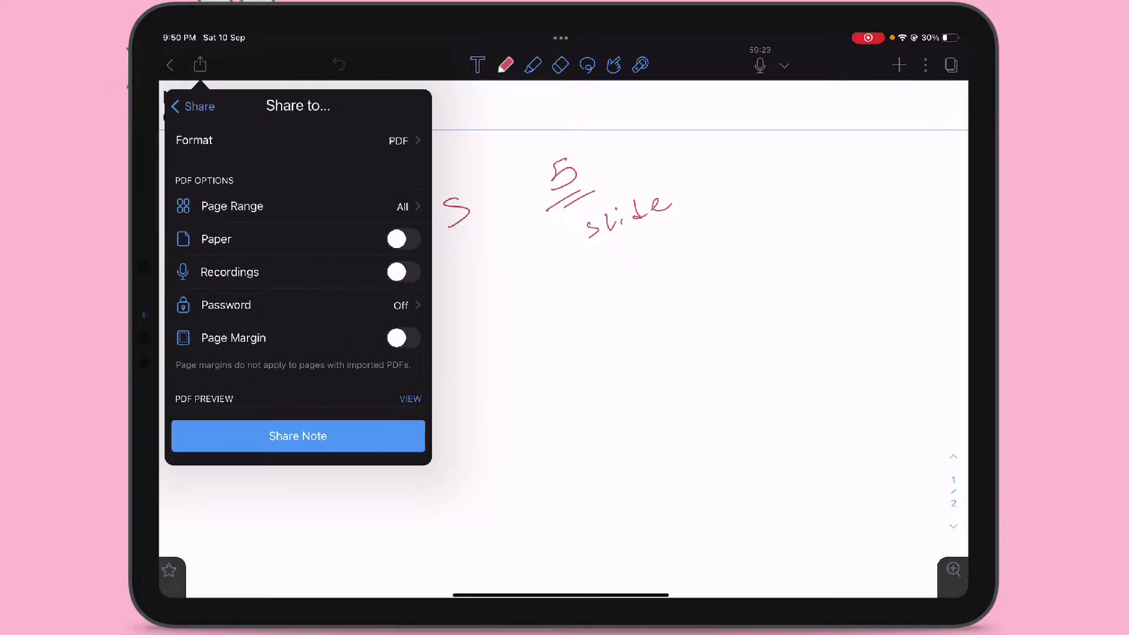
pyautogui.click(291, 140)
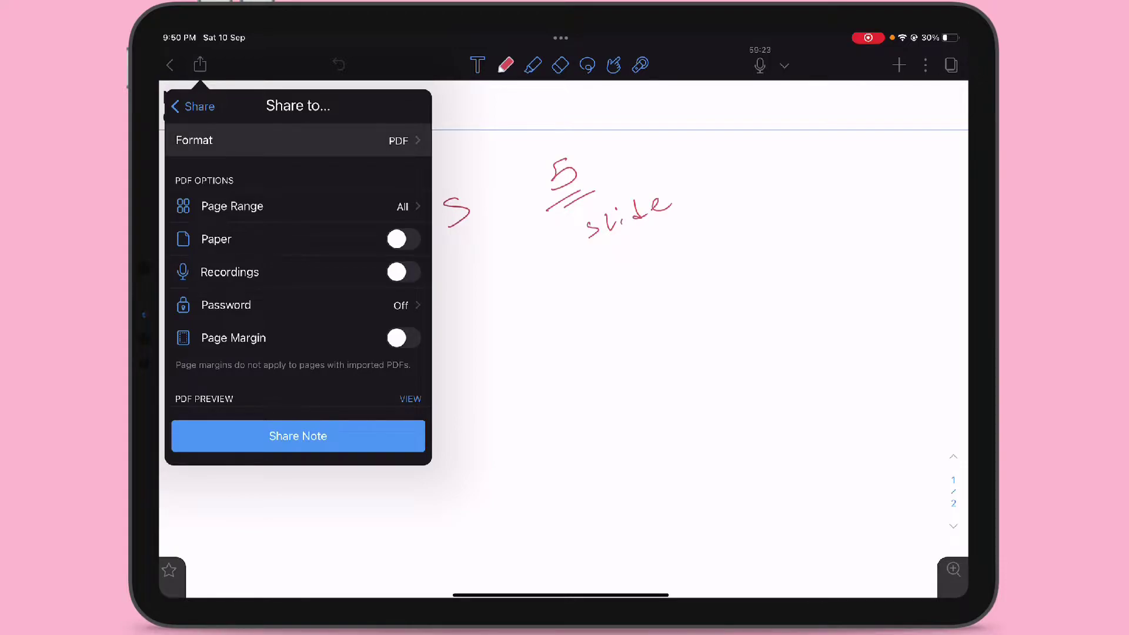
pyautogui.click(265, 366)
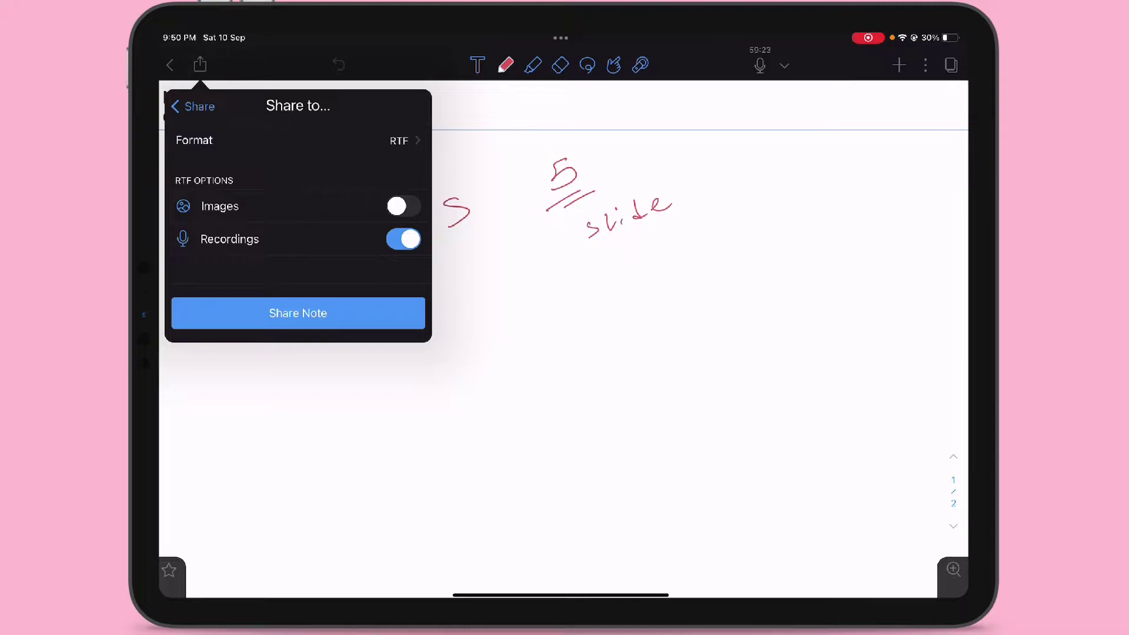
pyautogui.click(404, 239)
pyautogui.click(404, 239)
# Send the exported RTF and recording to Telegram's Saved Messages.
pyautogui.click(297, 313)
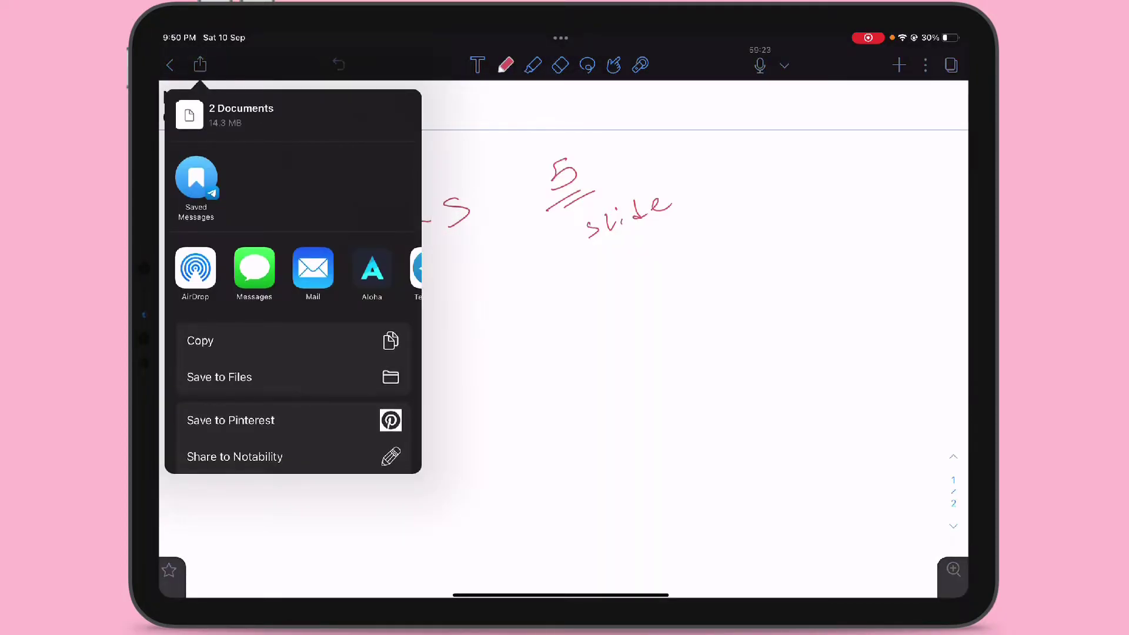
pyautogui.click(196, 176)
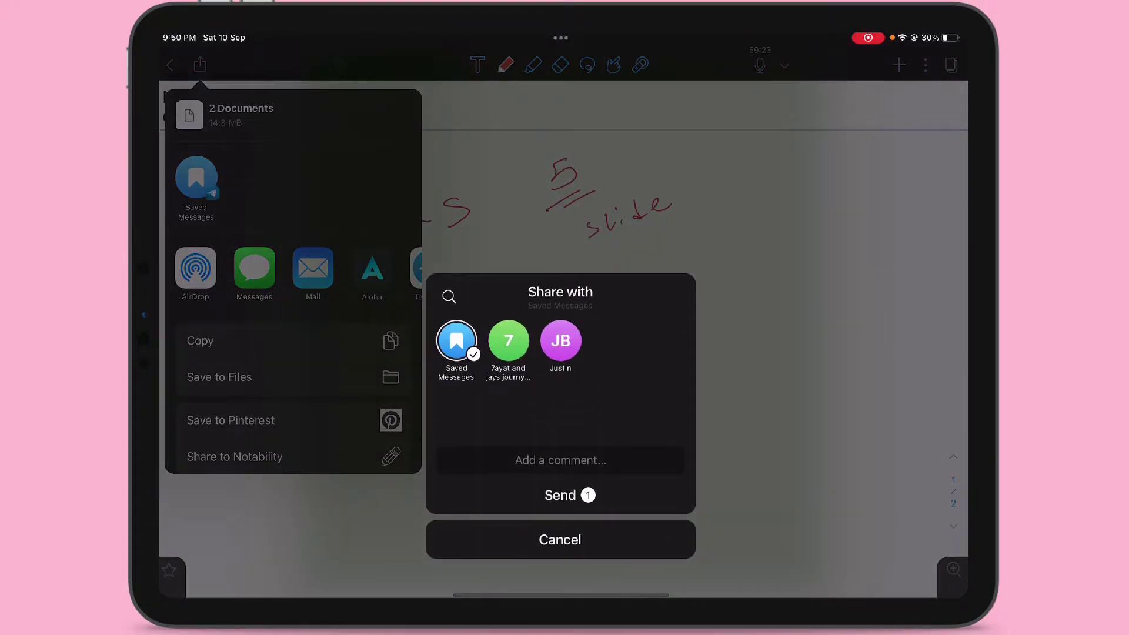
pyautogui.click(560, 495)
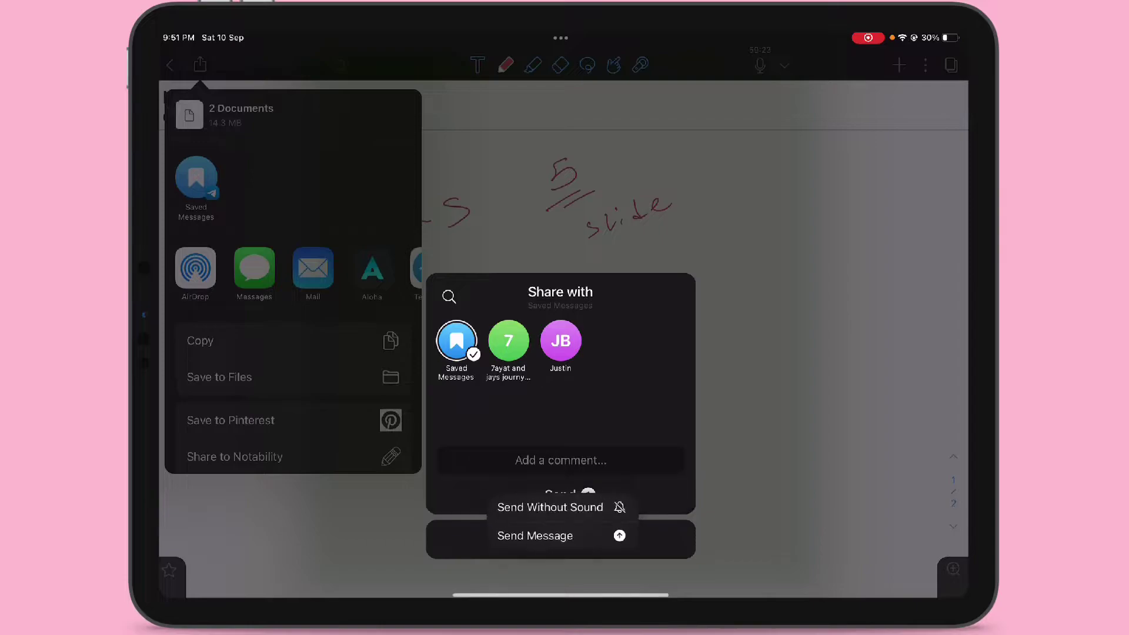
pyautogui.click(535, 537)
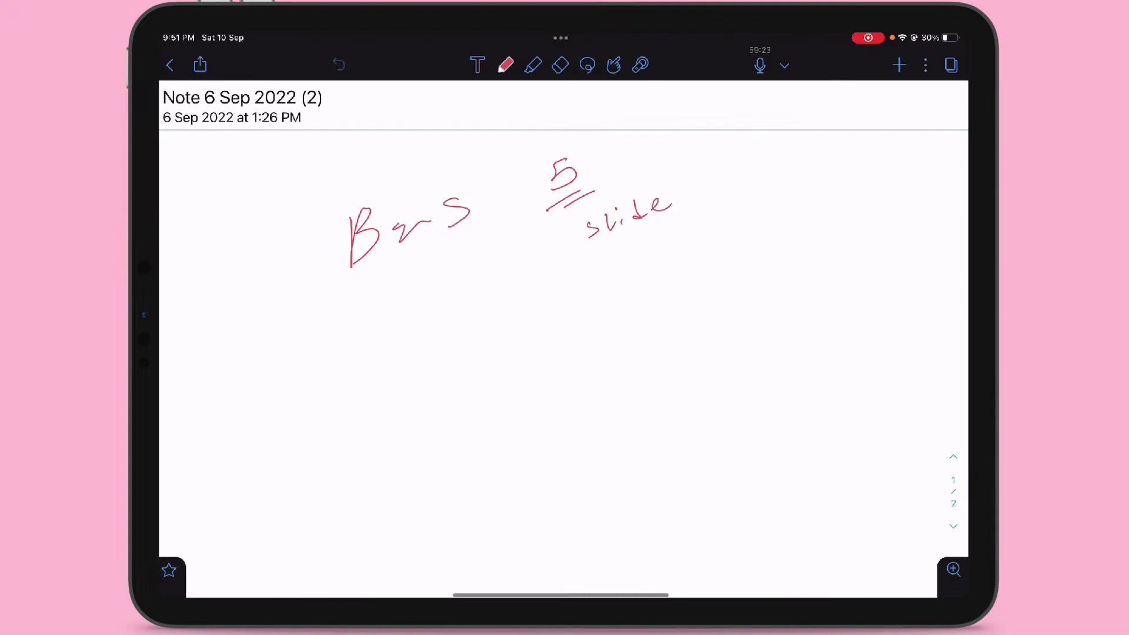
# Leave Notability and open the Saved Messages chat in Telegram.
pyautogui.press('super+h')
pyautogui.click(750, 556)
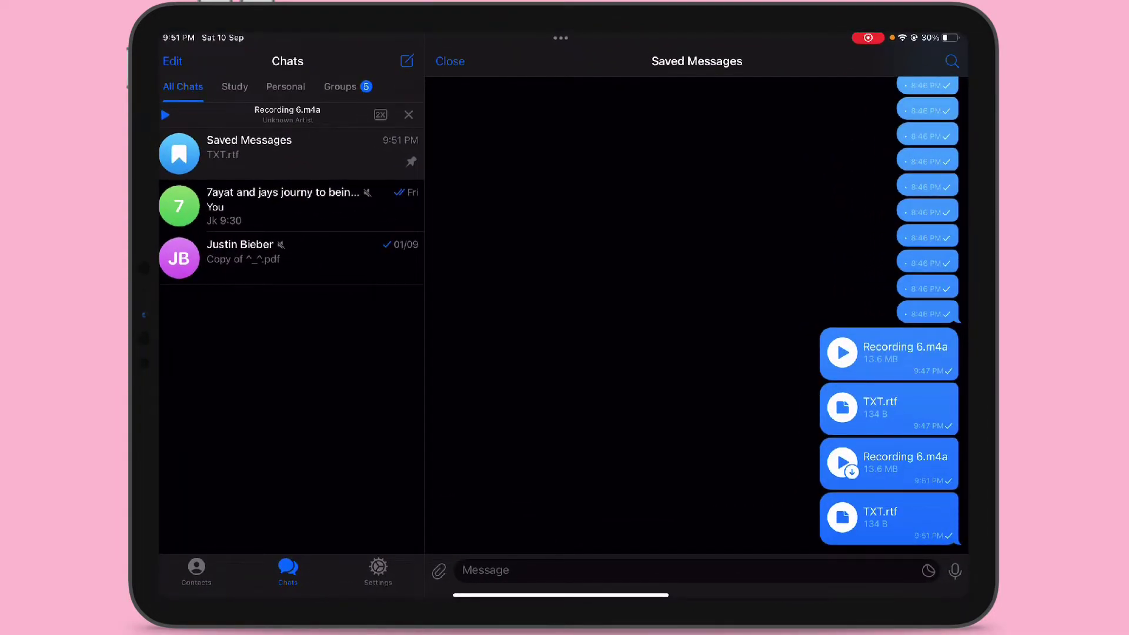
pyautogui.rightClick(888, 463)
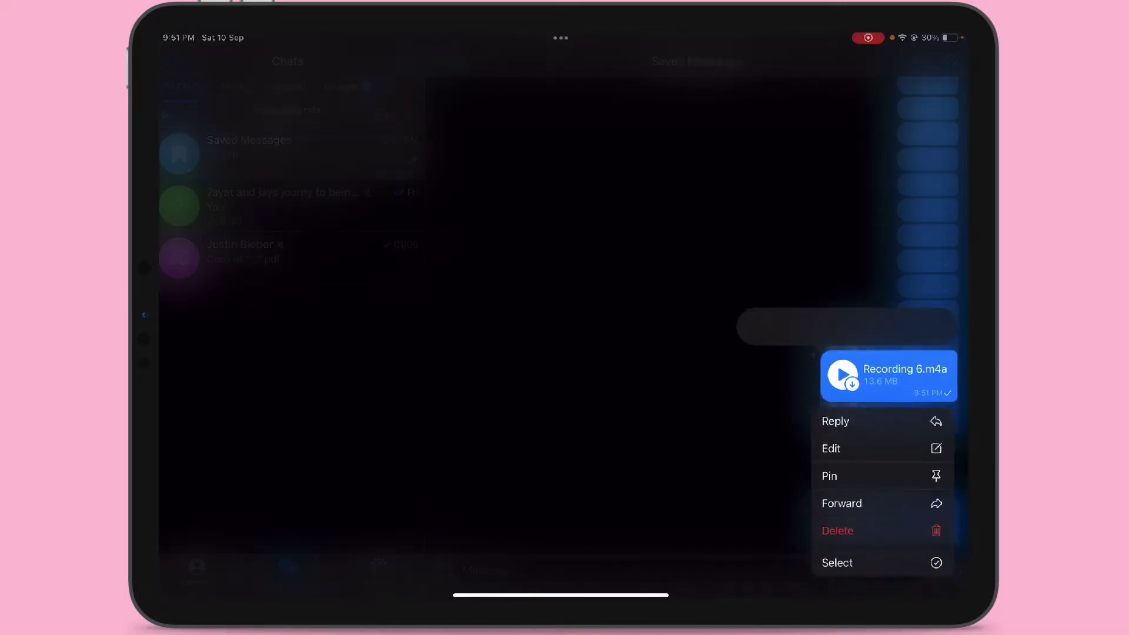
pyautogui.click(618, 265)
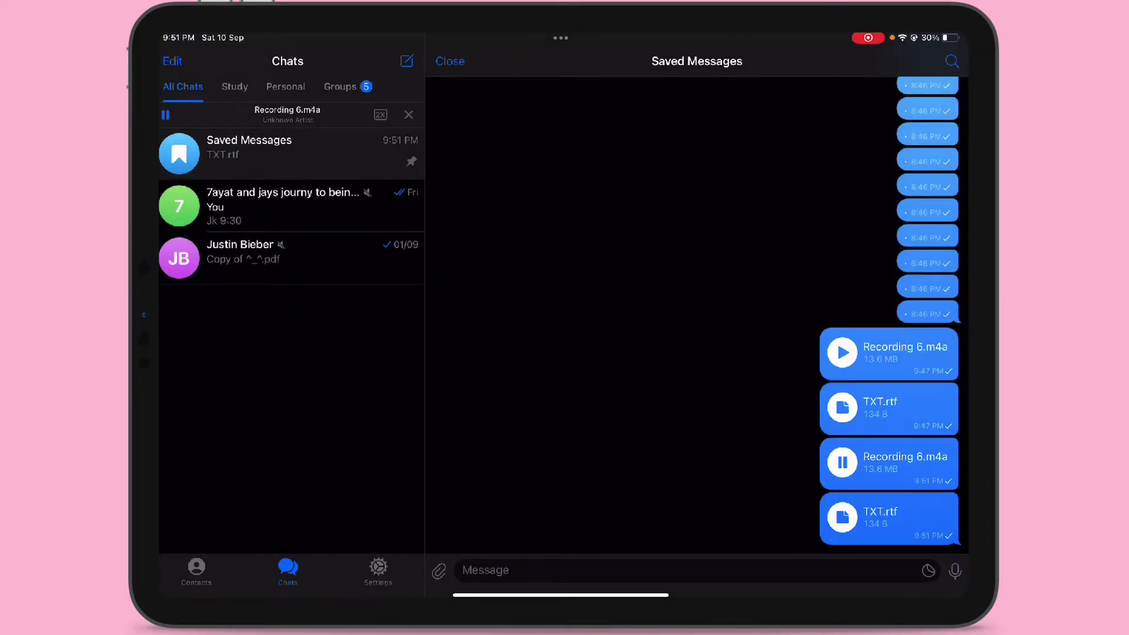
# Play Recording 6.m4a briefly, pause it, and close the audio player.
pyautogui.click(287, 113)
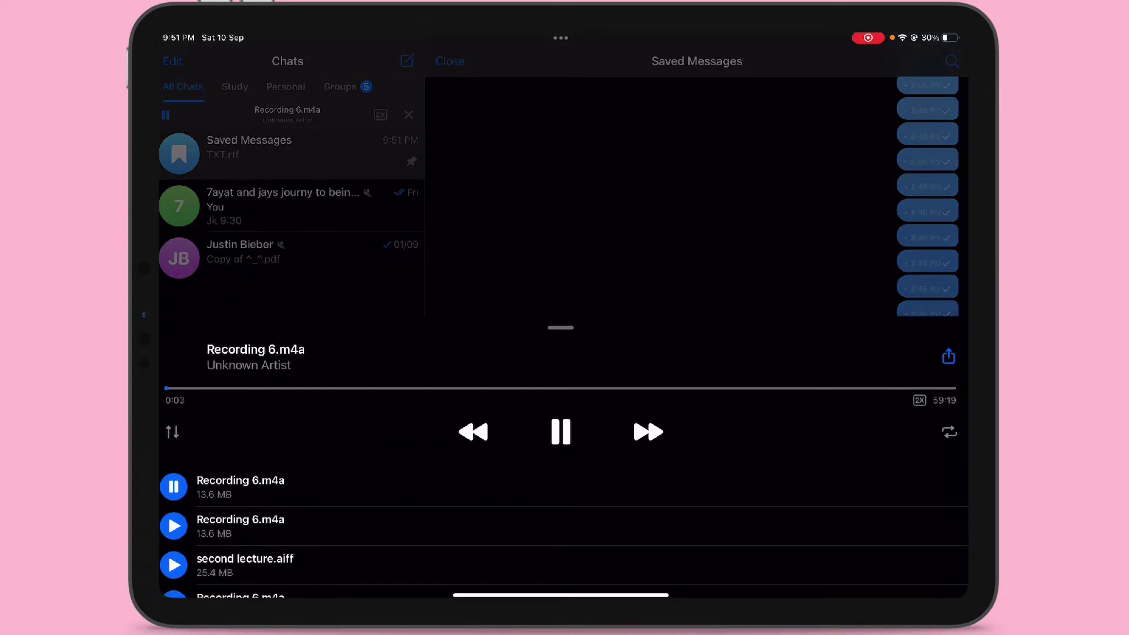
pyautogui.click(562, 431)
pyautogui.moveTo(561, 327); pyautogui.dragTo(561, 592)
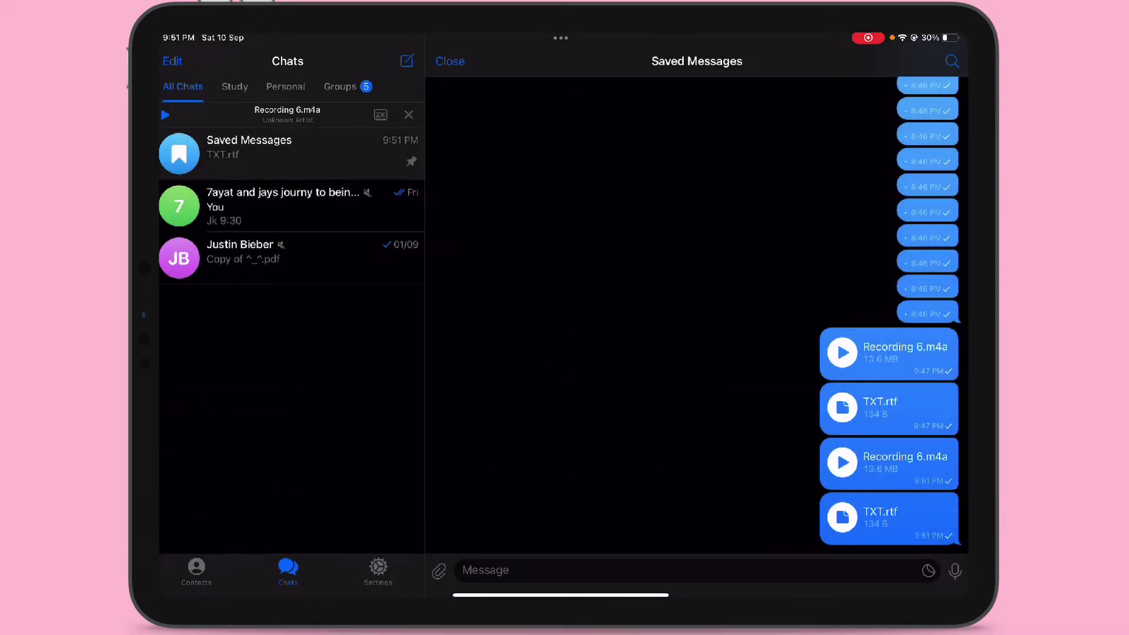
# Bring up and dismiss the Recording 6.m4a message options, then leave Telegram for home.
pyautogui.click(890, 464)
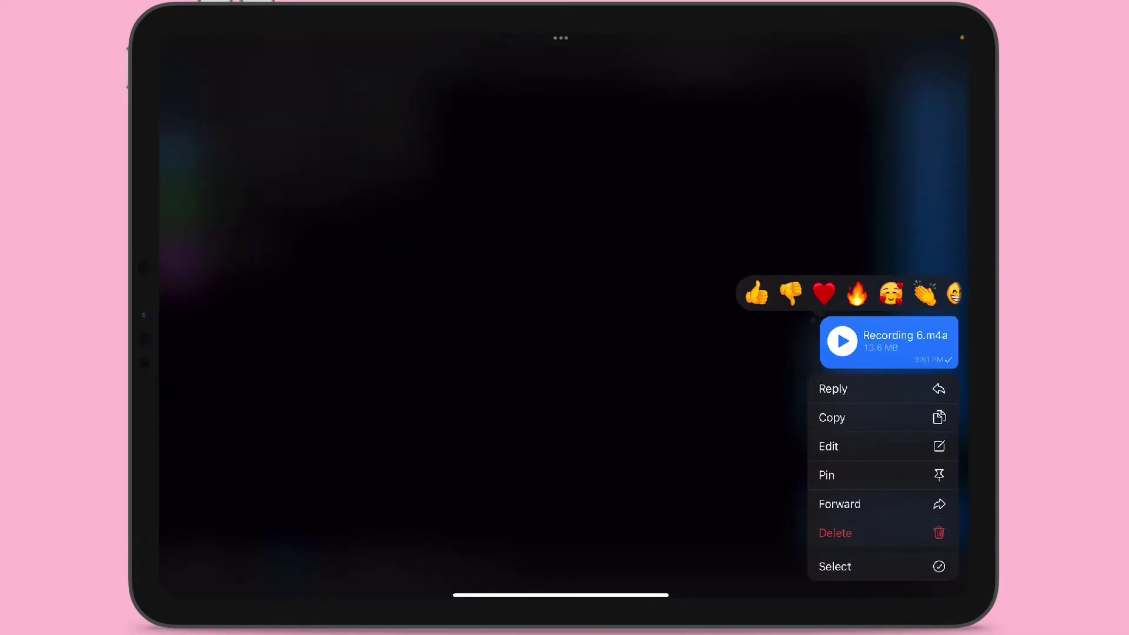
pyautogui.click(839, 504)
pyautogui.click(386, 81)
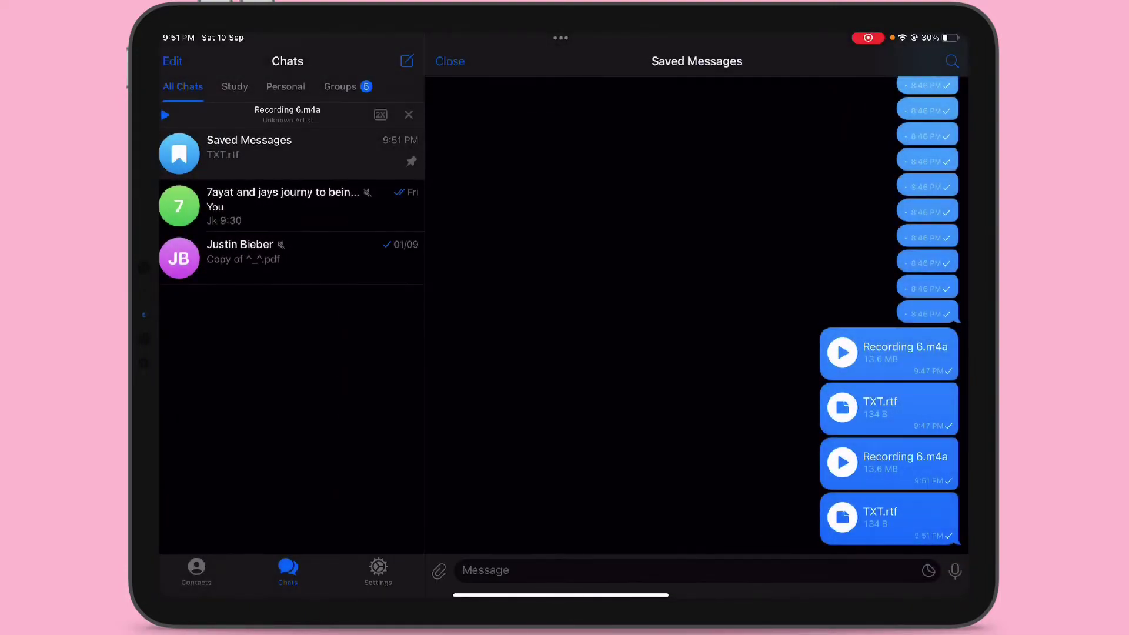
pyautogui.click(890, 463)
pyautogui.click(564, 318)
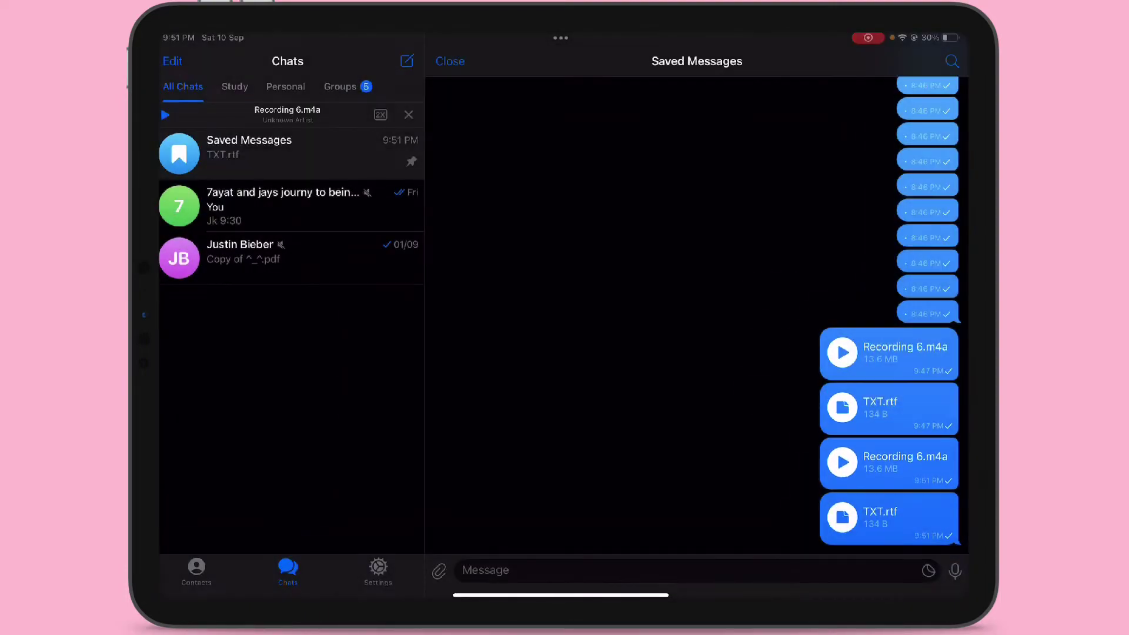
pyautogui.click(890, 464)
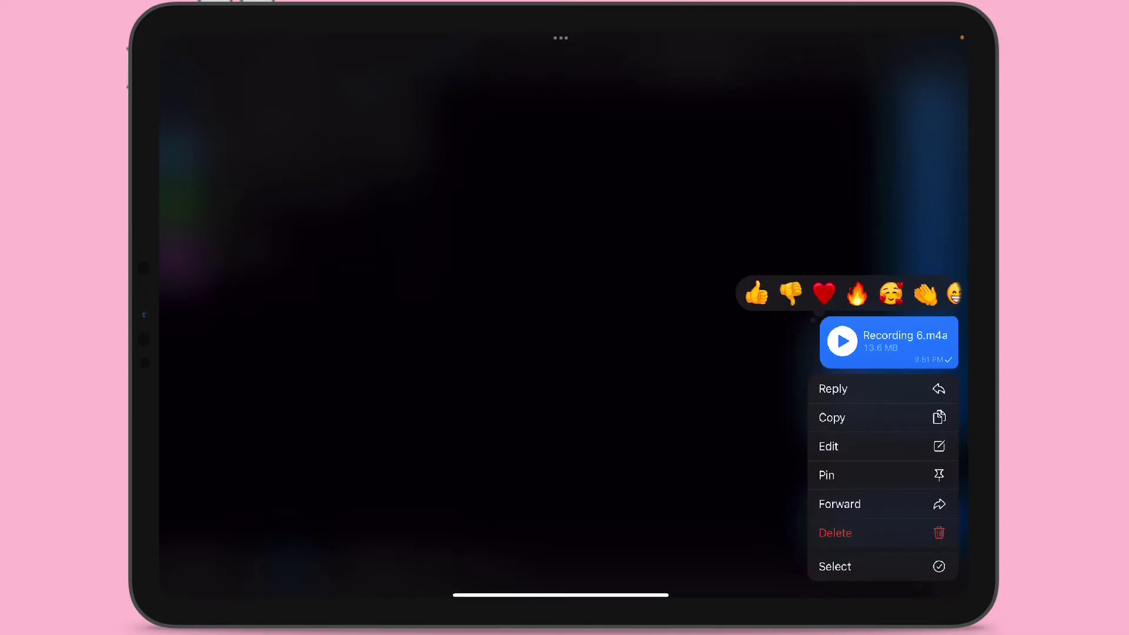
pyautogui.click(565, 318)
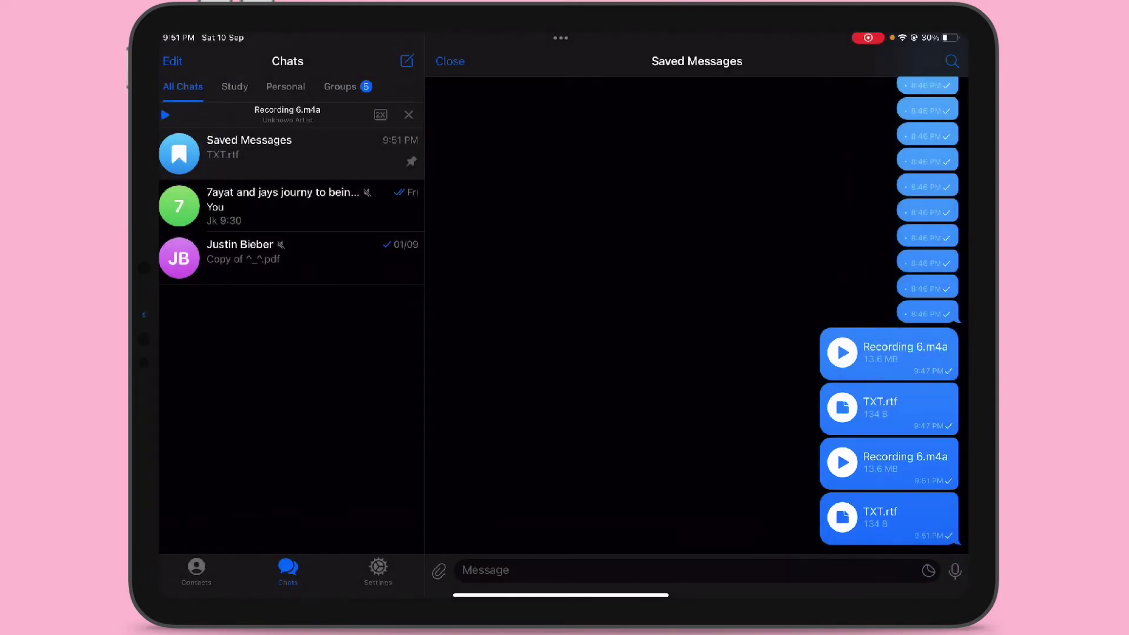
pyautogui.moveTo(560, 596); pyautogui.dragTo(560, 398)
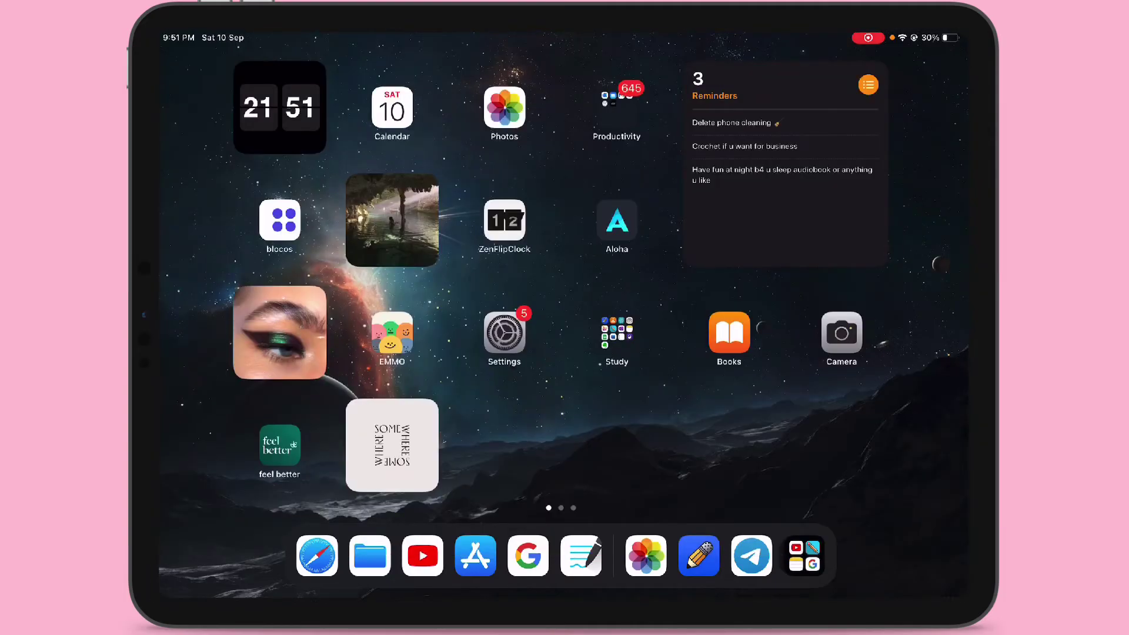
# Open Control Center to show the paused Recording 6.m4a playback controls.
pyautogui.moveTo(908, 38); pyautogui.dragTo(909, 265)
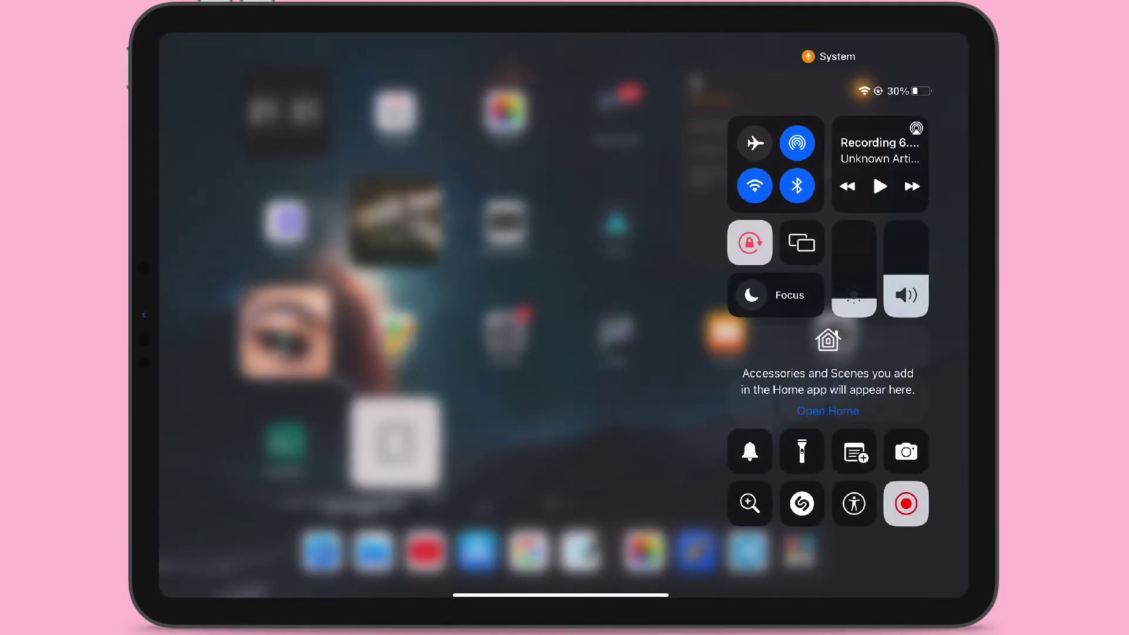